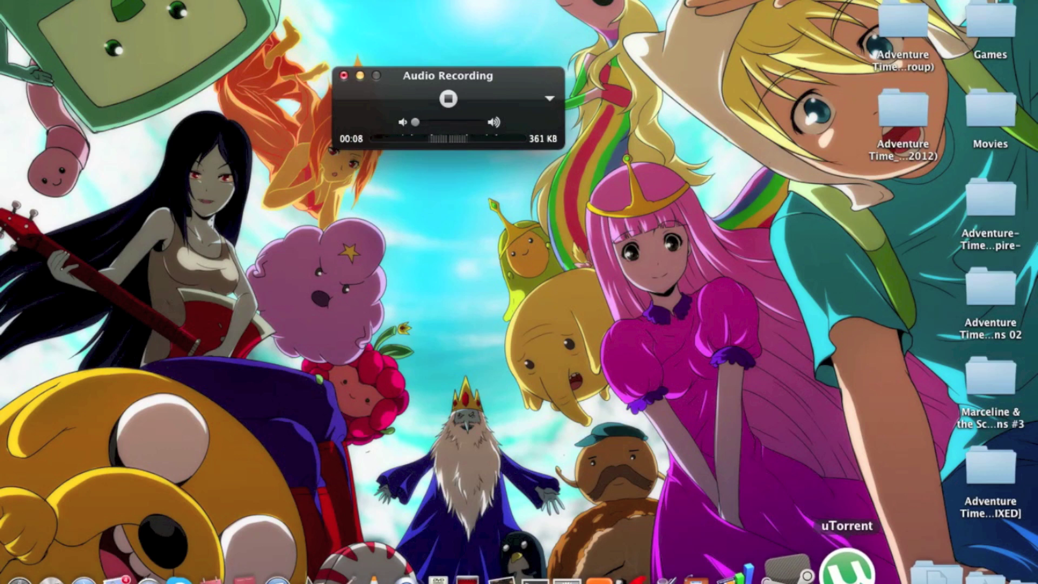
Switch to the uTorrent space and bring its window into focus.
click(848, 567)
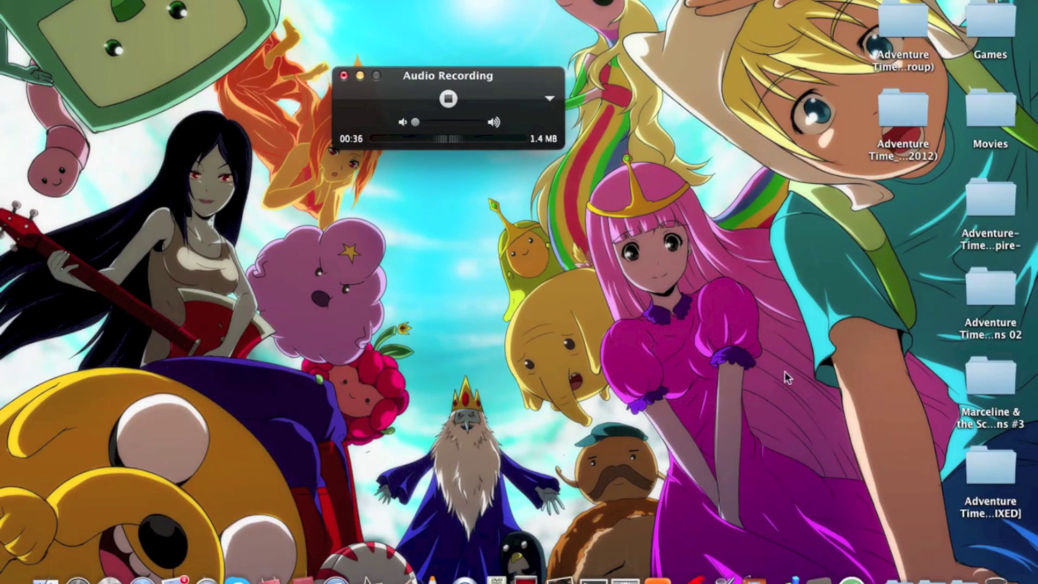
key(ctrl+Right)
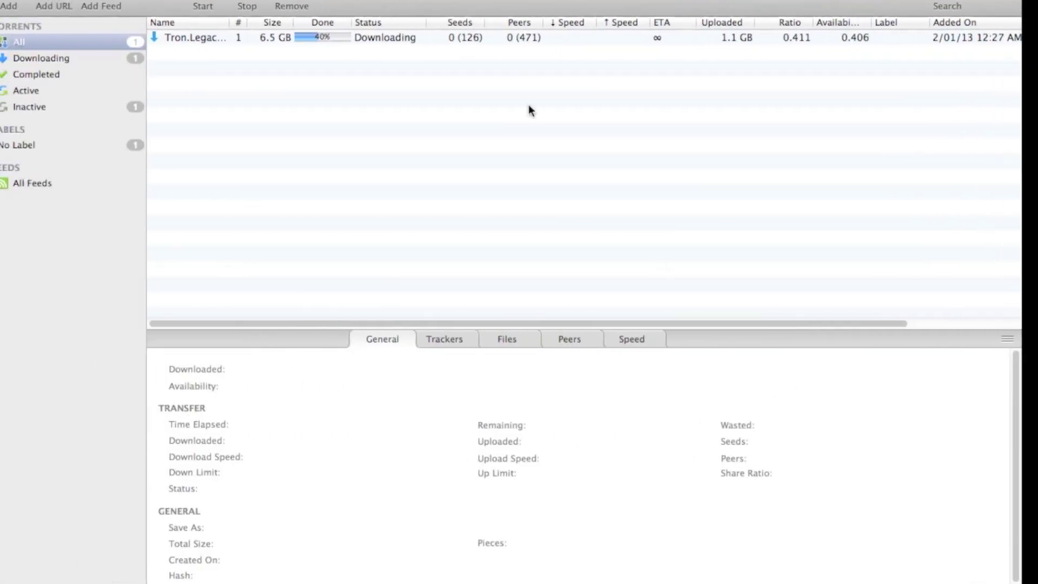
click(281, 79)
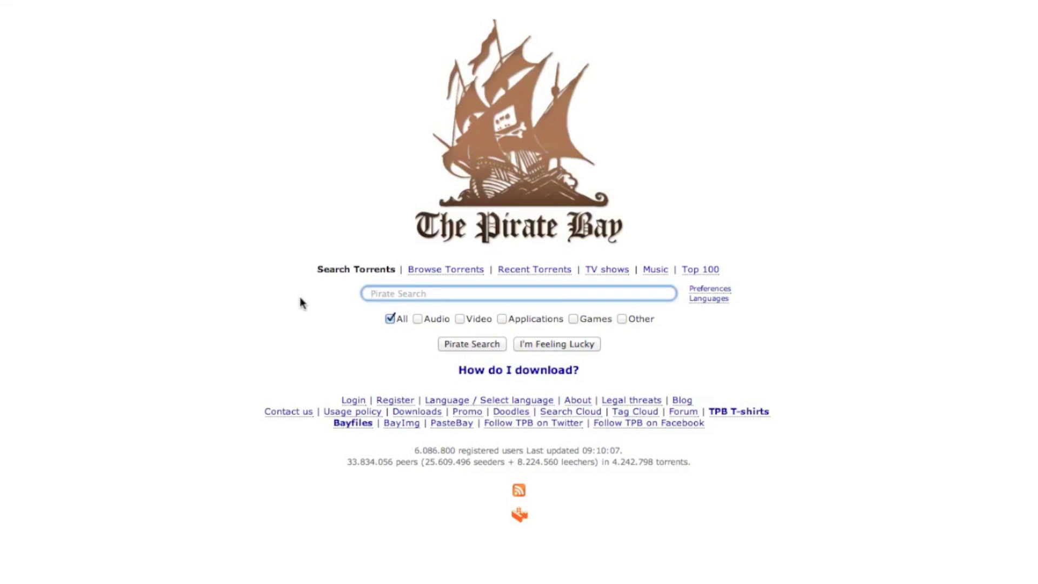
text(skri)
text(le)
Search for 'skrillex', trimming the autocomplete suggestion, and sort results by seeders (SE).
key(BackSpace)
key(BackSpace)
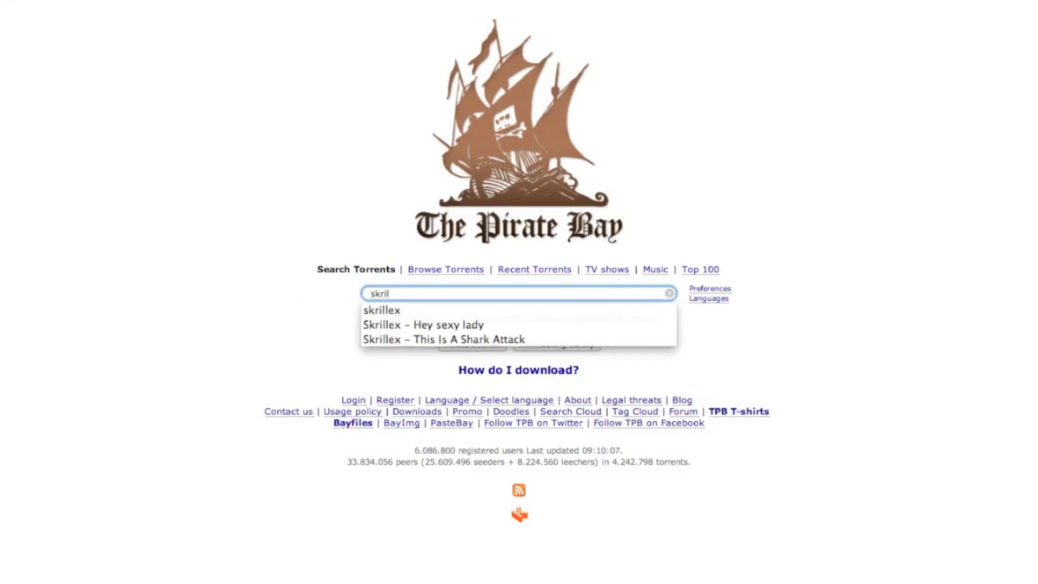
text(l)
key(Down)
key(Down)
key(Down)
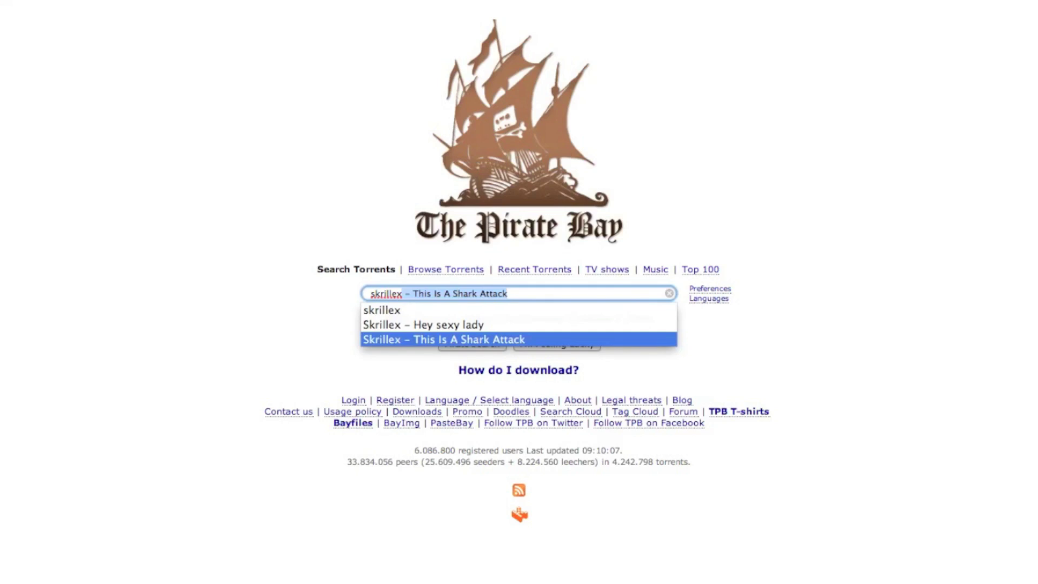
key(Right)
key(BackSpace)
key(BackSpace)
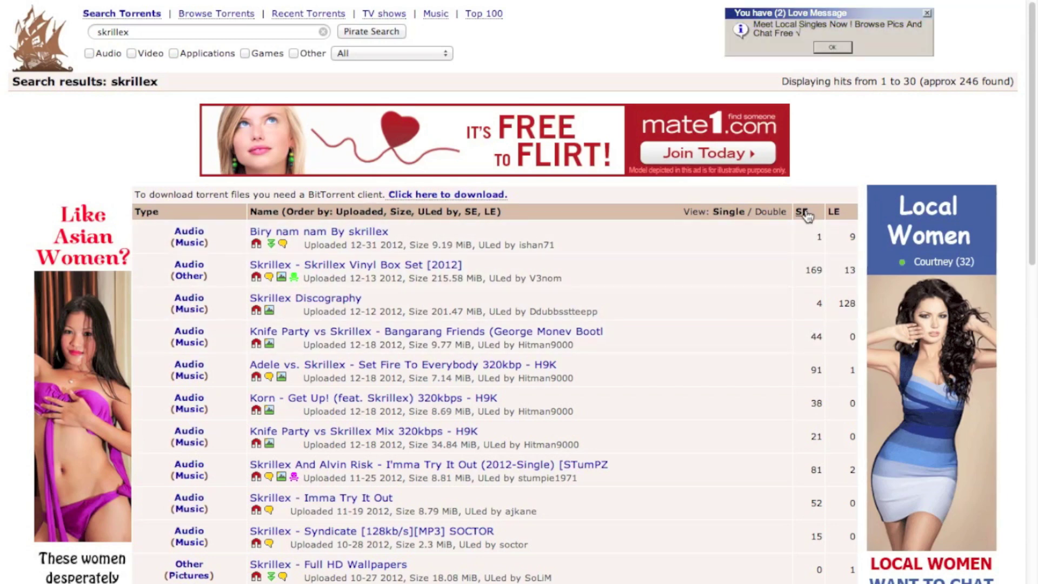
click(803, 212)
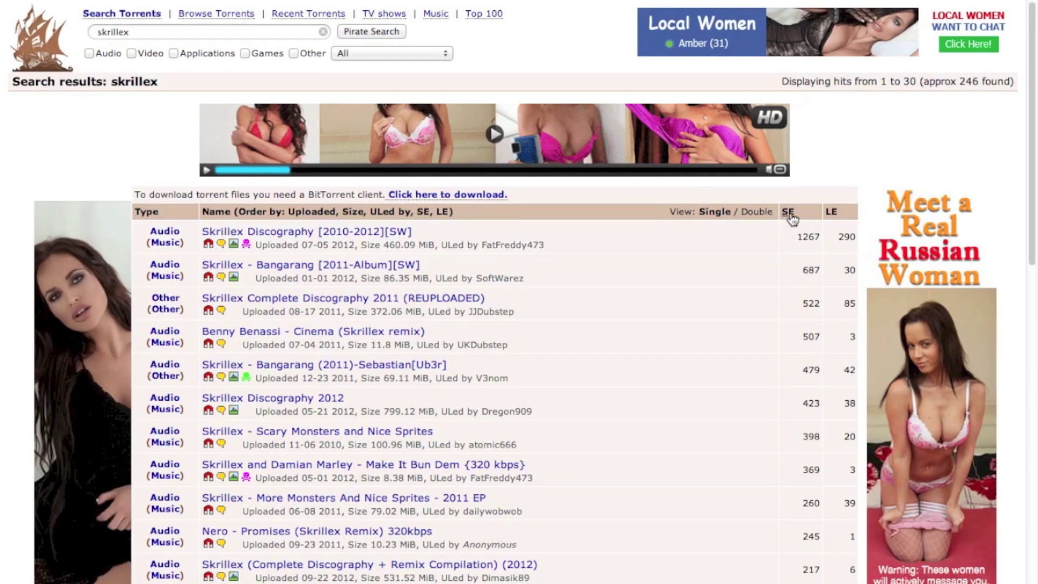
Open the details page of the Skrillex Discography [2010-2012][SW] result.
click(304, 232)
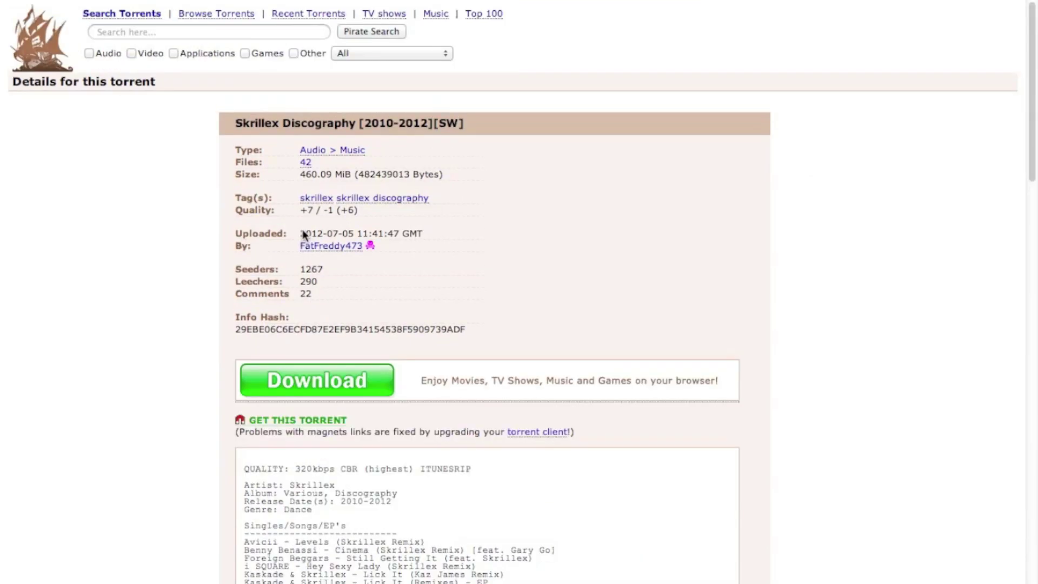
scroll(135, 351, down, 2)
scroll(135, 351, down, 4)
scroll(135, 351, down, 1)
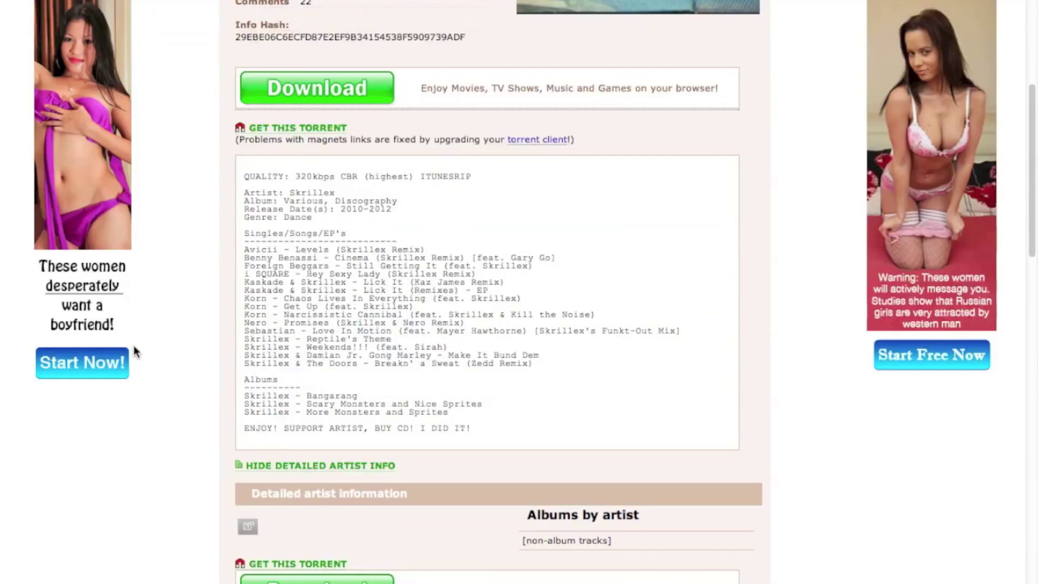
scroll(135, 351, down, 4)
scroll(135, 352, up, 10)
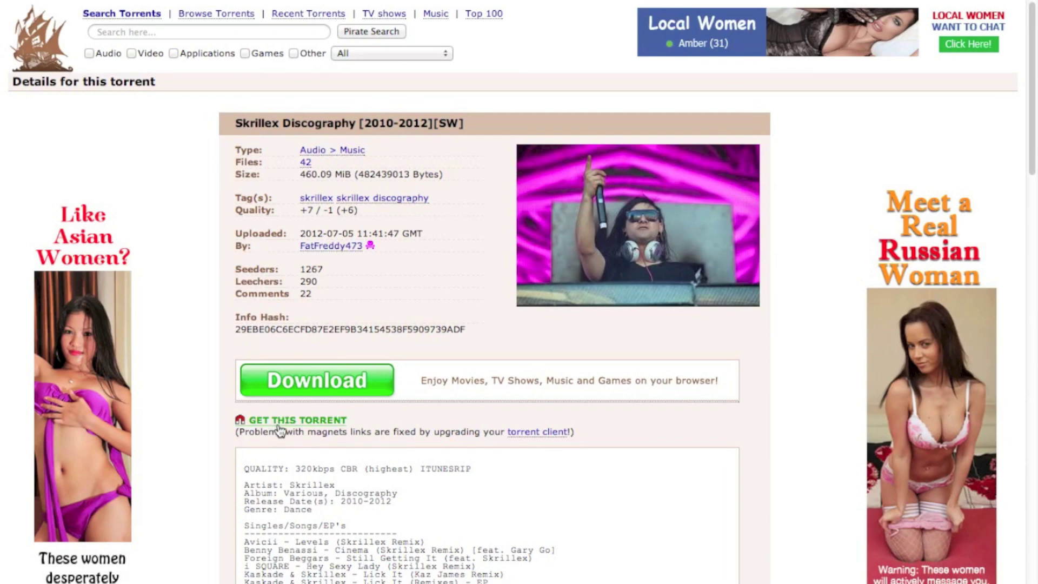
scroll(278, 430, down, 6)
scroll(279, 431, down, 5)
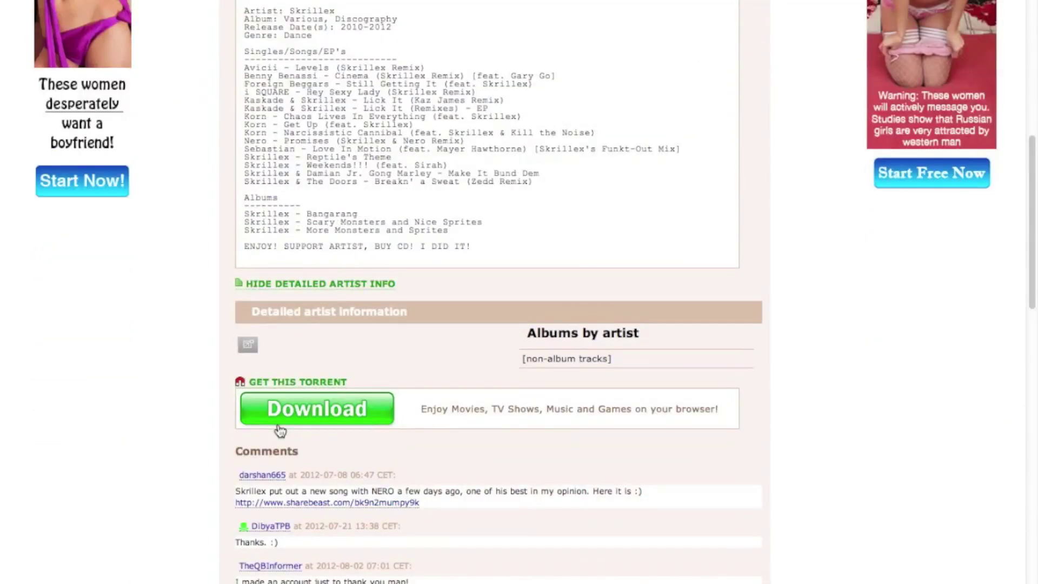
scroll(279, 430, down, 4)
scroll(202, 386, down, 3)
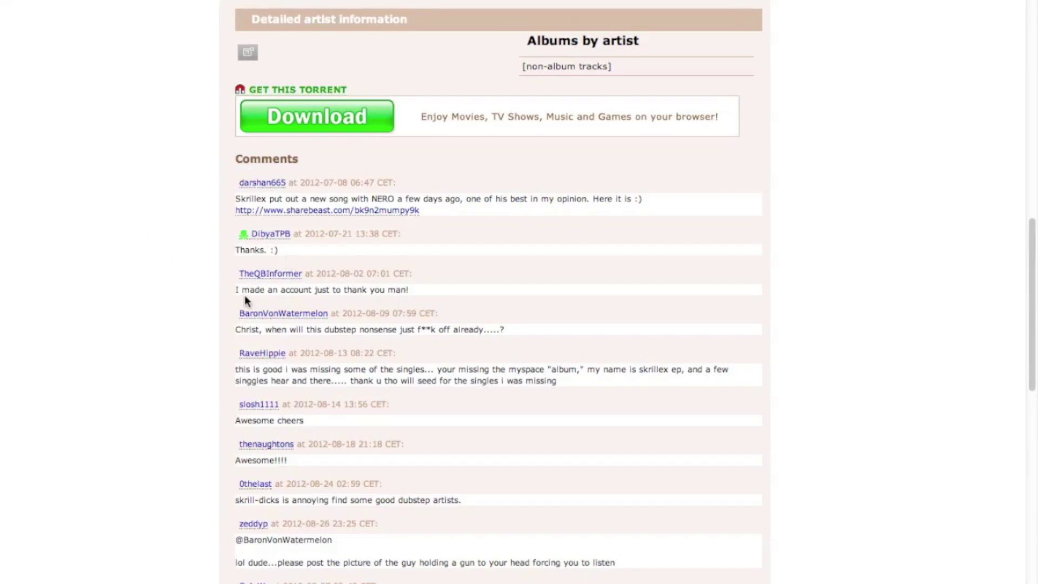
scroll(122, 310, up, 4)
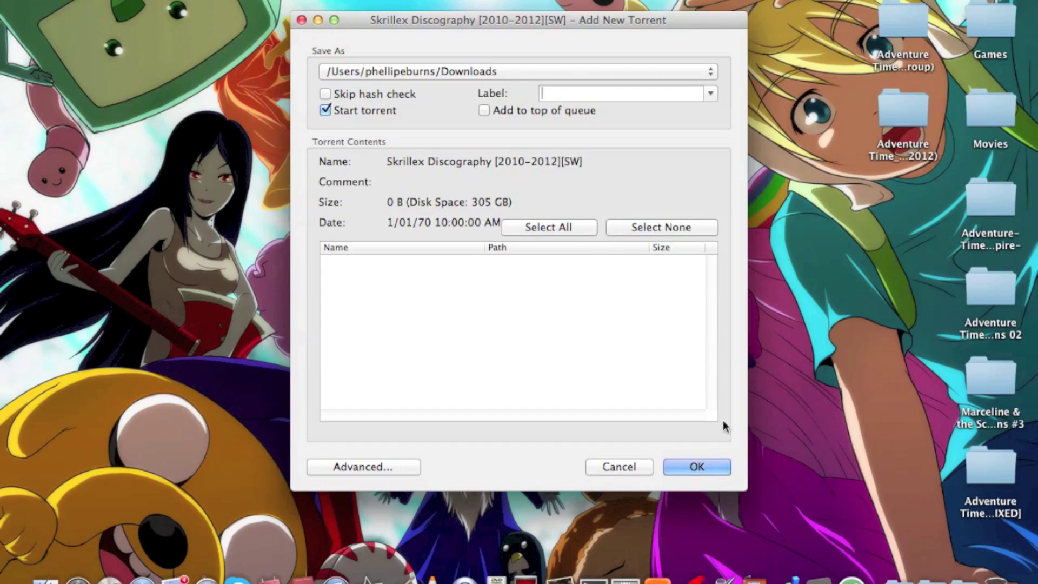
Confirm adding the torrent to Downloads, then switch two Spaces left to the desktop.
click(700, 468)
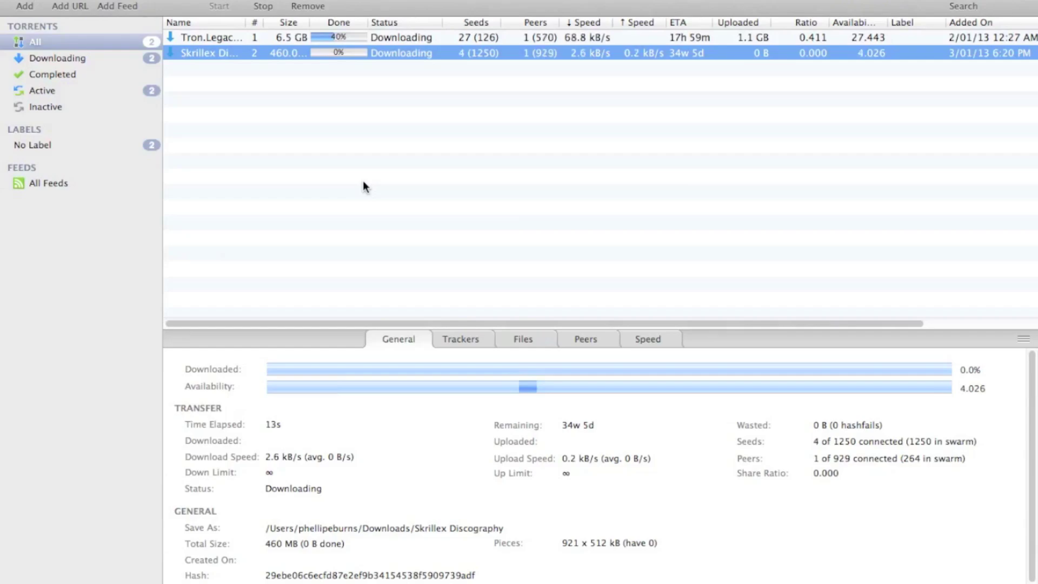
key(ctrl+Left)
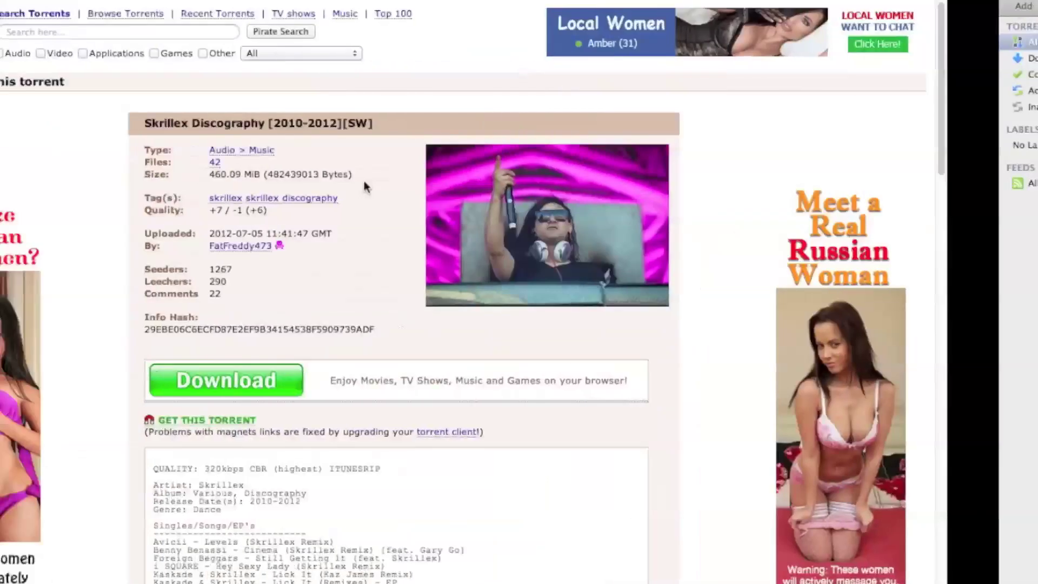
key(ctrl+Left)
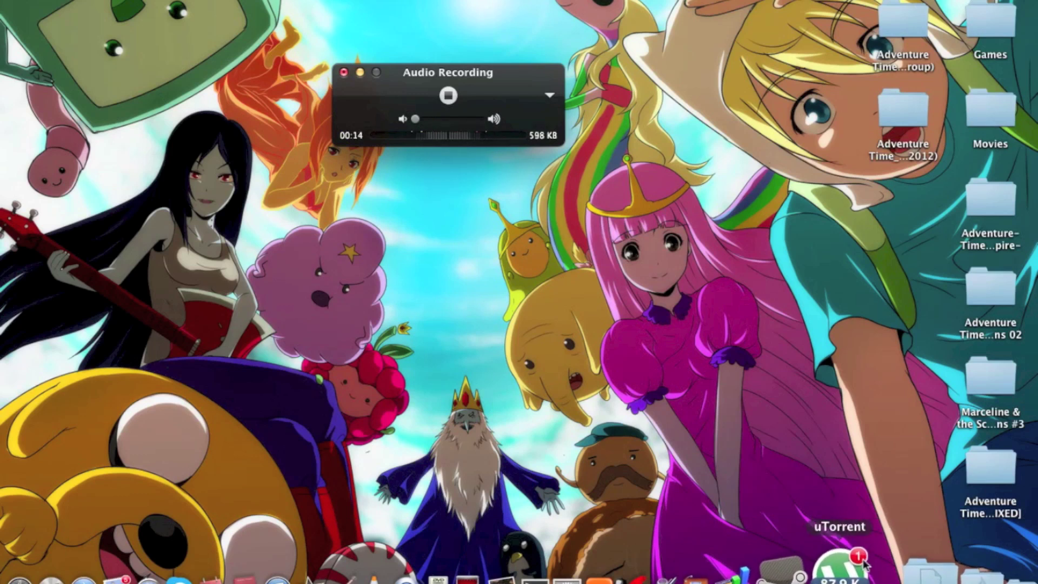
Switch two Spaces right, past the browser, to the full-screen uTorrent space.
key(ctrl+Right)
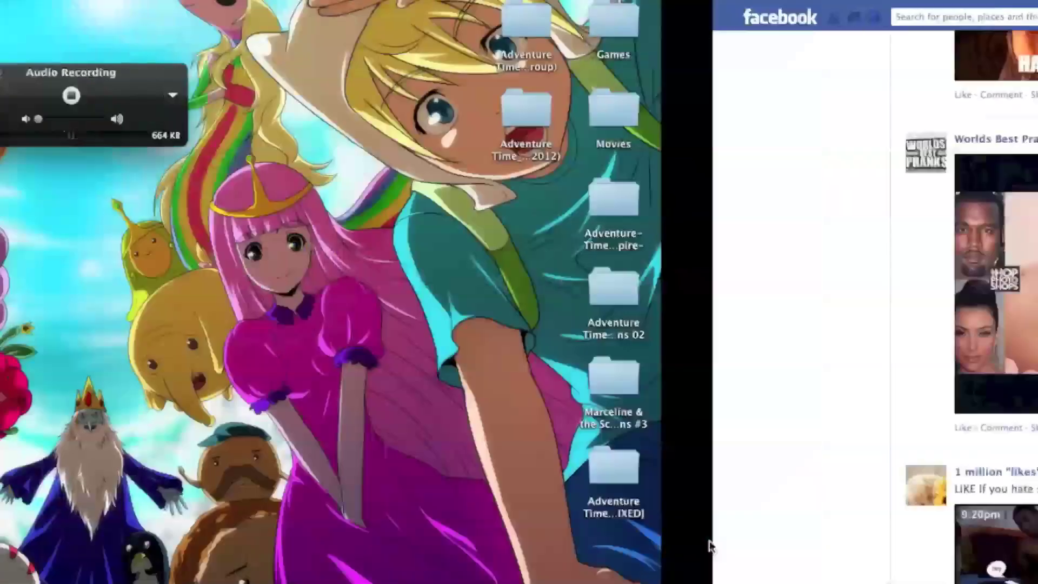
key(ctrl+Right)
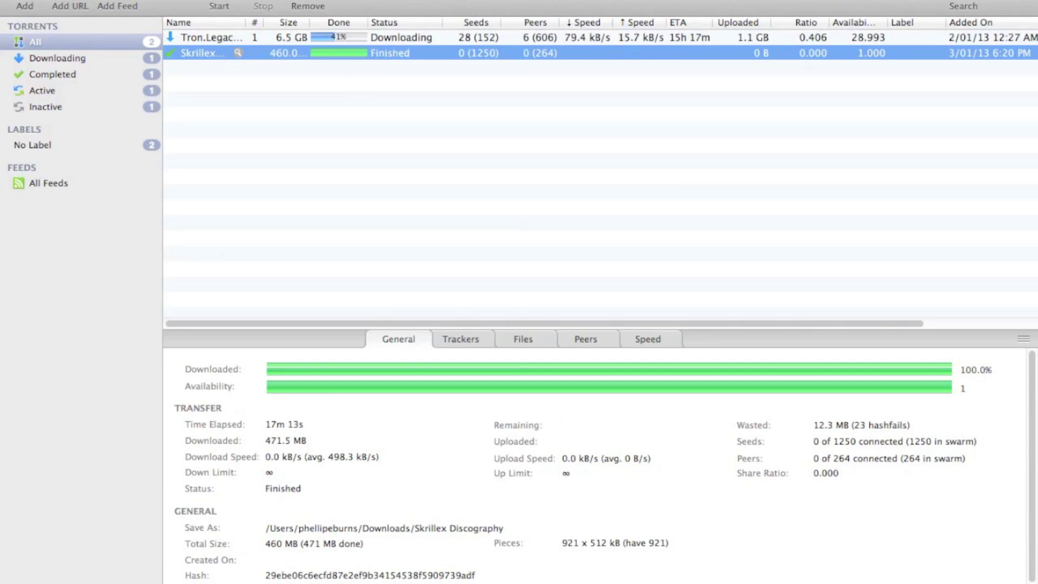
Remove the finished Skrillex torrent, select the remaining Tron torrent, and return to the desktop.
click(309, 4)
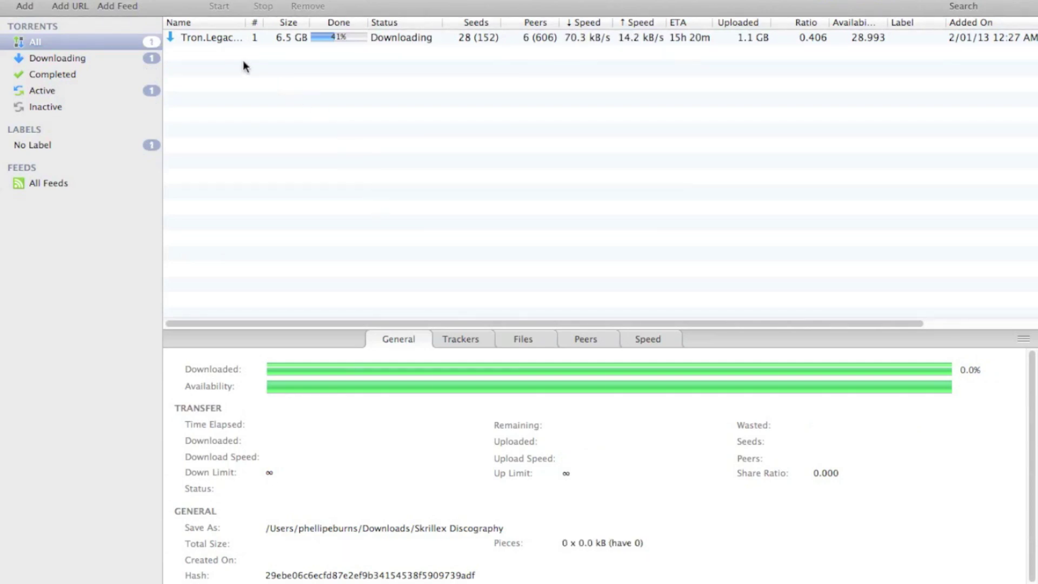
click(213, 35)
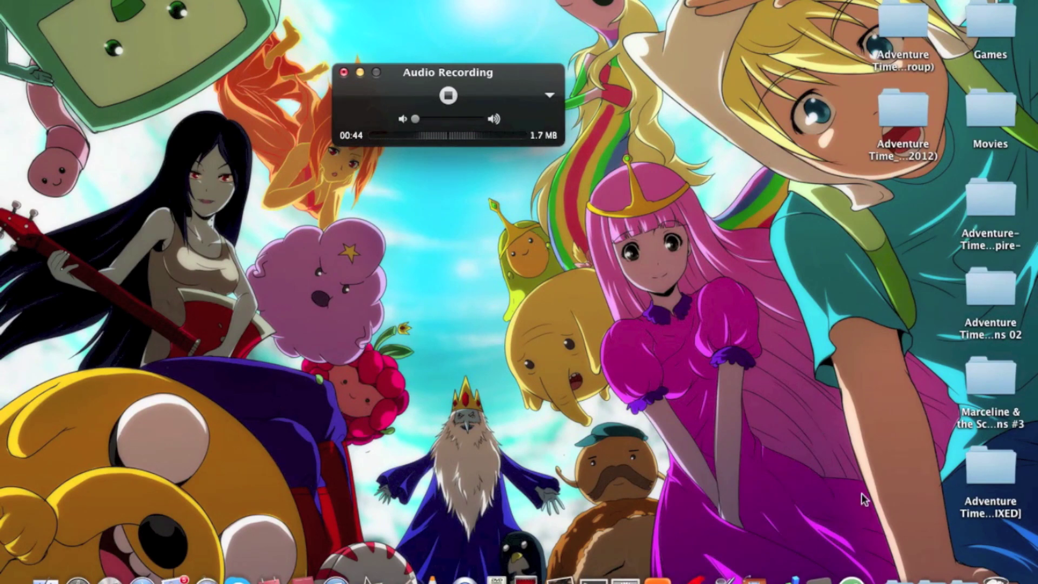
click(965, 568)
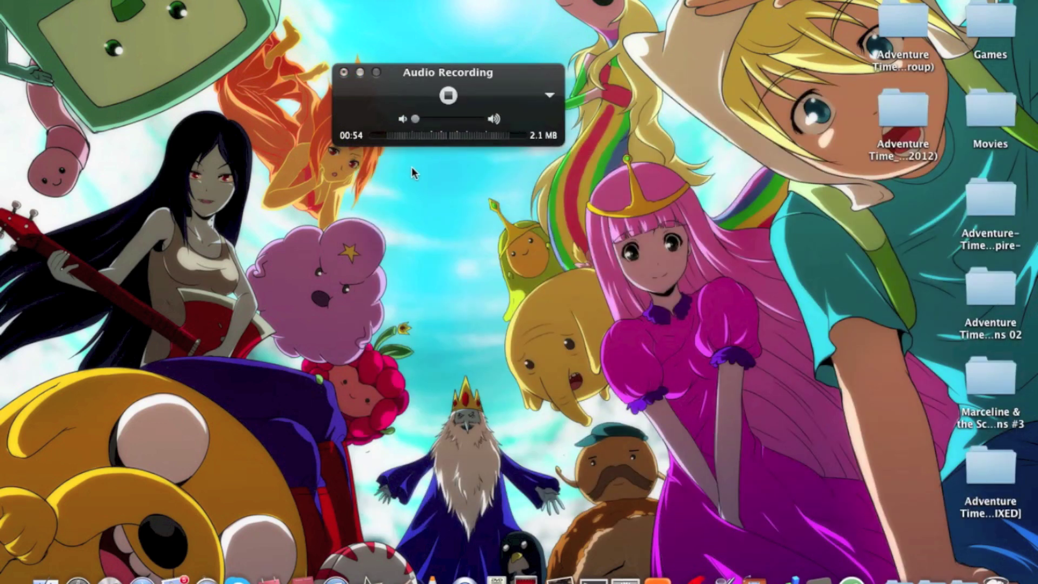
click(666, 262)
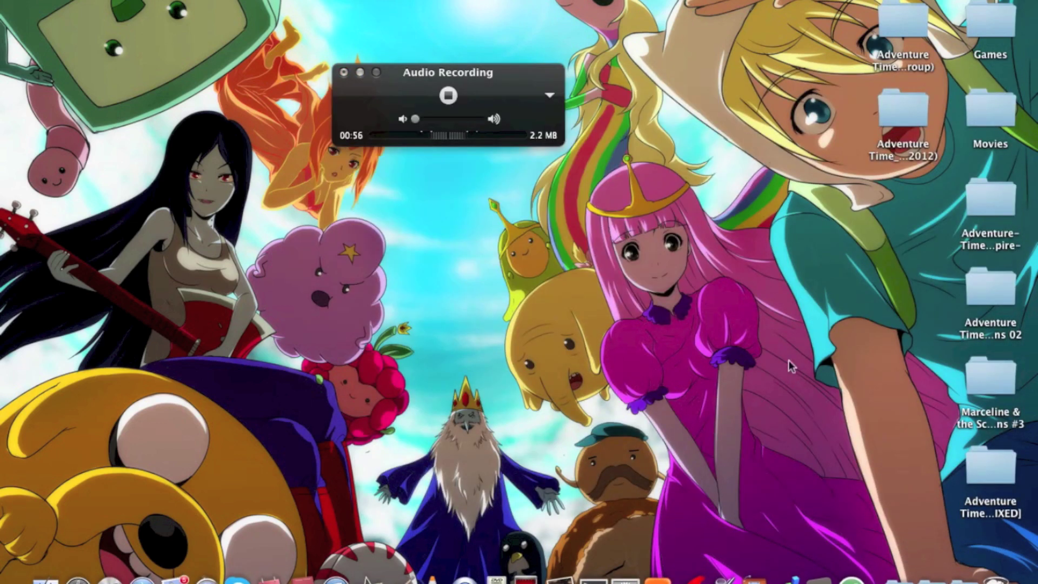
click(965, 567)
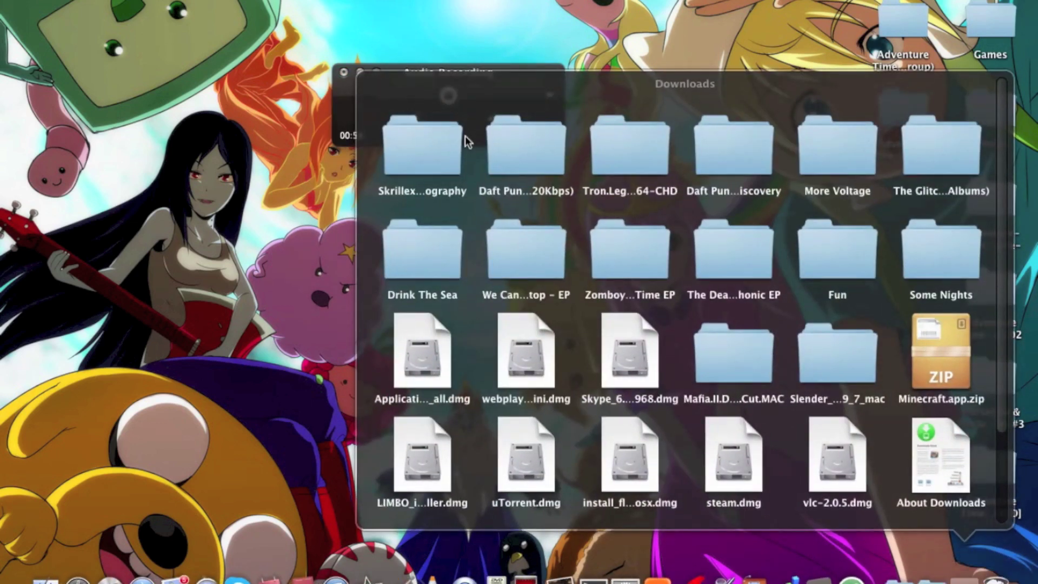
click(459, 140)
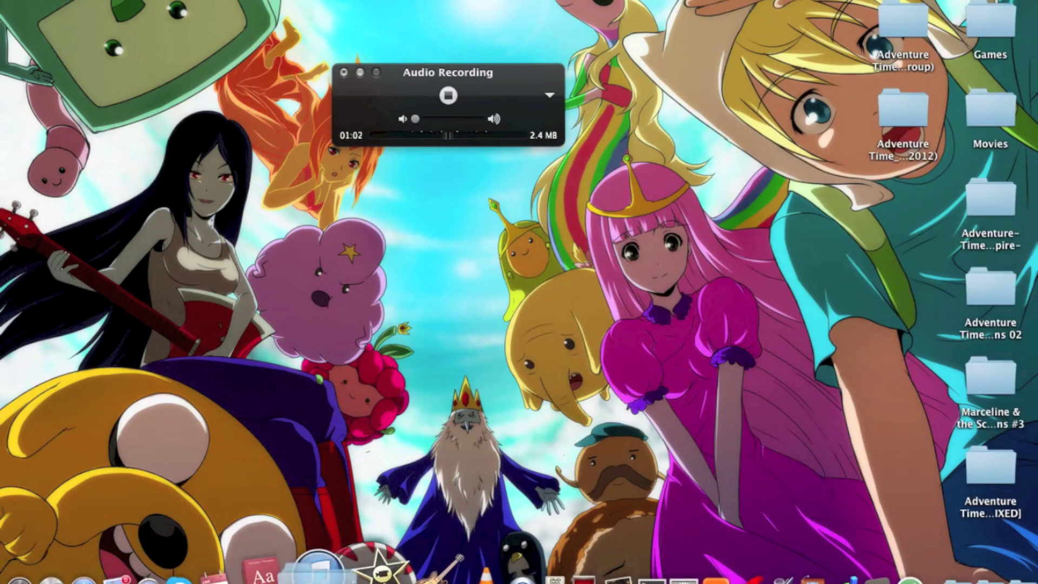
mouse_move(336, 560)
mouse_down()
mouse_move(392, 459)
mouse_move(975, 576)
mouse_move(957, 568)
mouse_up()
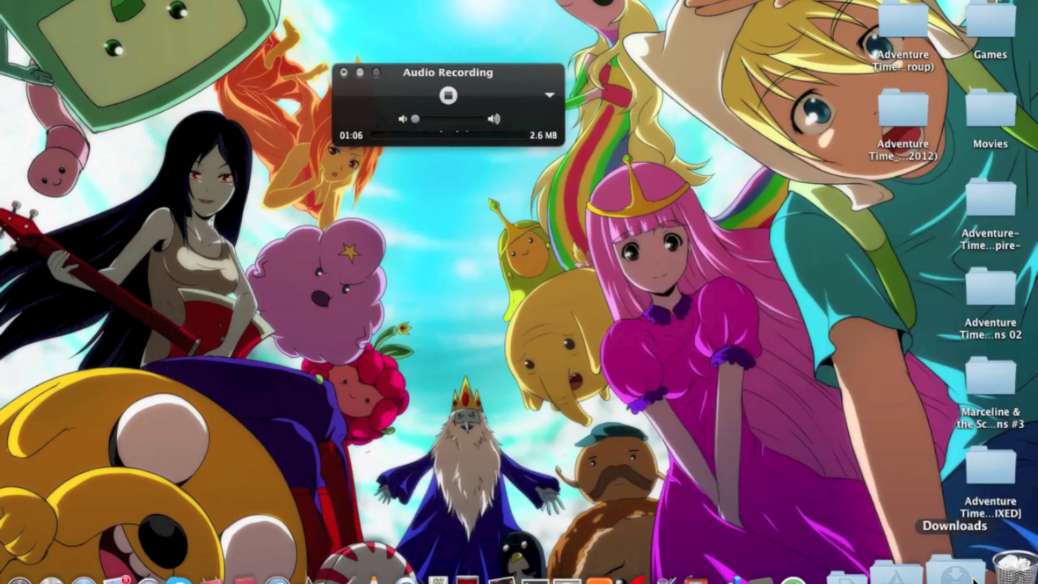